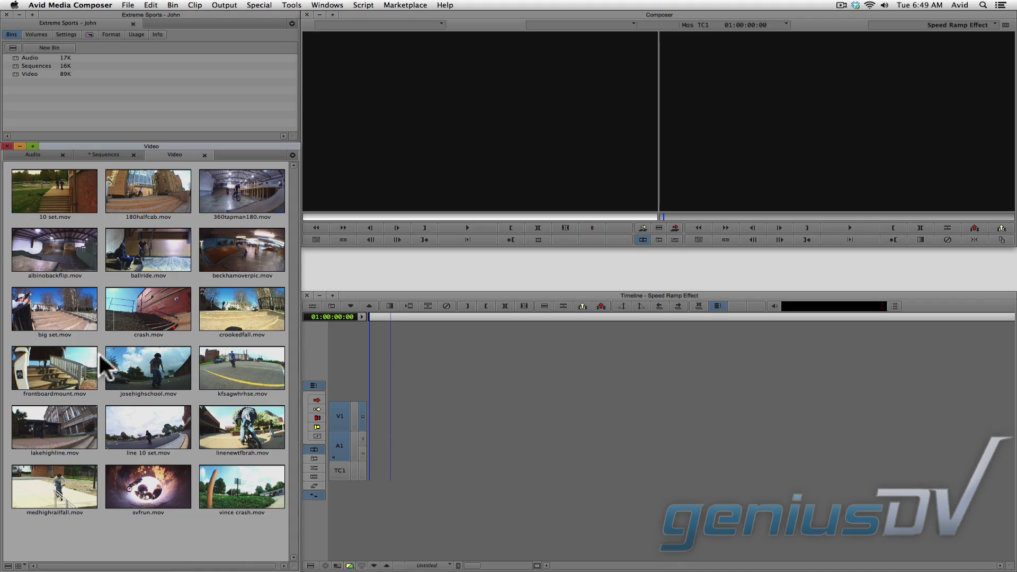
Step: Load albinobackflip.mov into the Source monitor, play it through, then scrub back to its start
drag(55, 254, 449, 131)
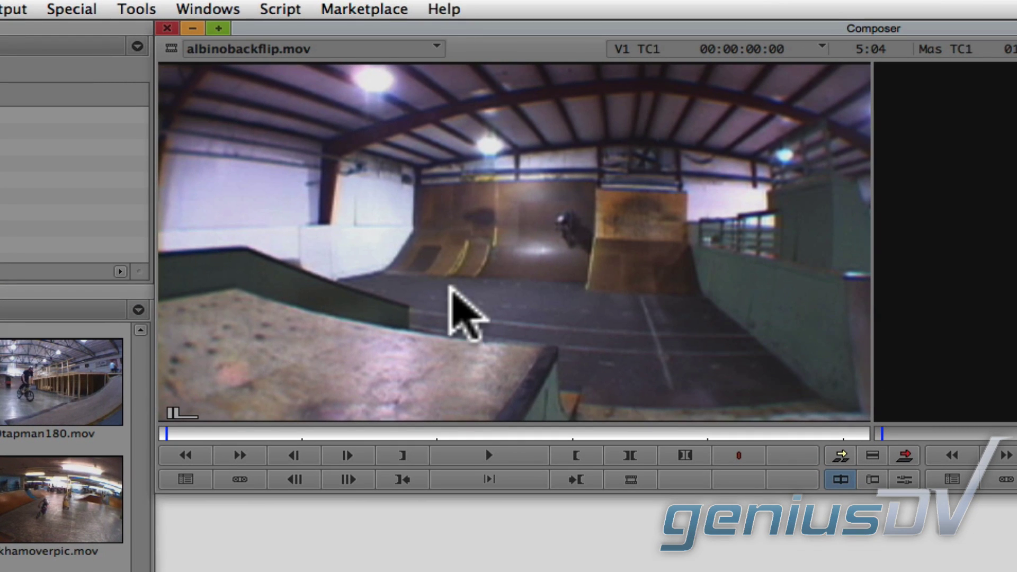
click(488, 452)
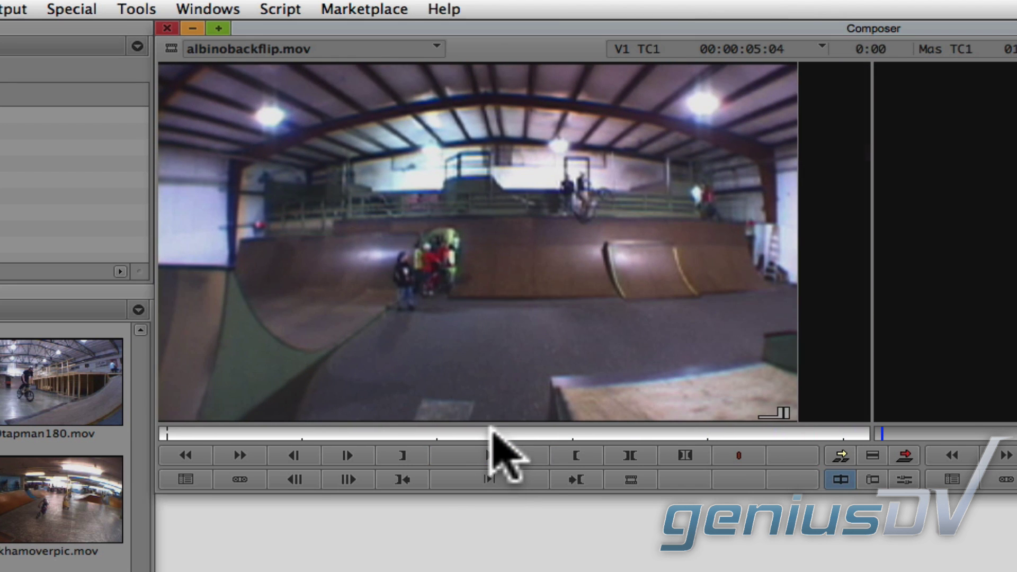
drag(345, 433, 160, 433)
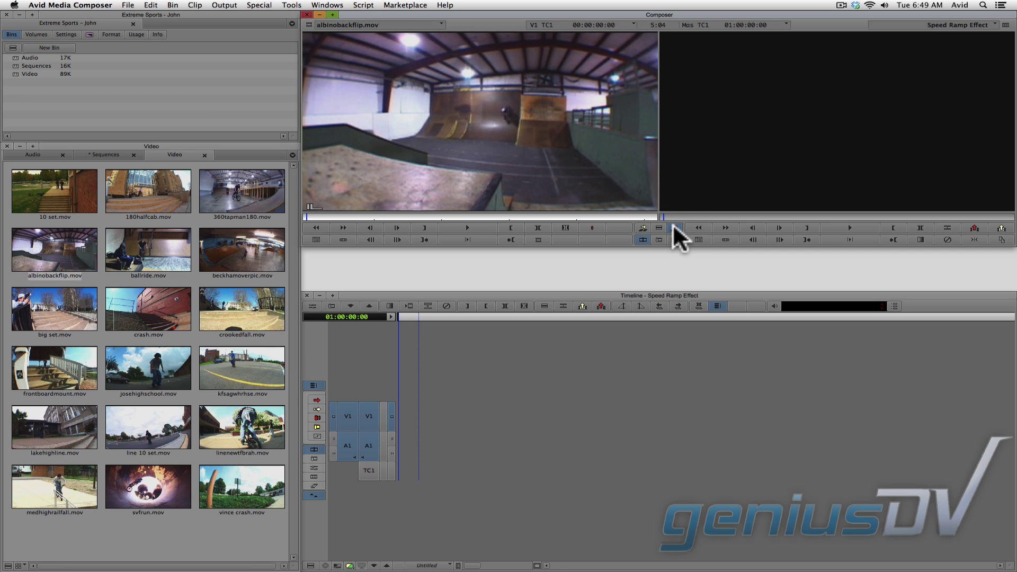
Step: Overwrite albinobackflip.mov into V1/A1 and add edits at 01:00:01:13 and 01:00:03:03
click(674, 226)
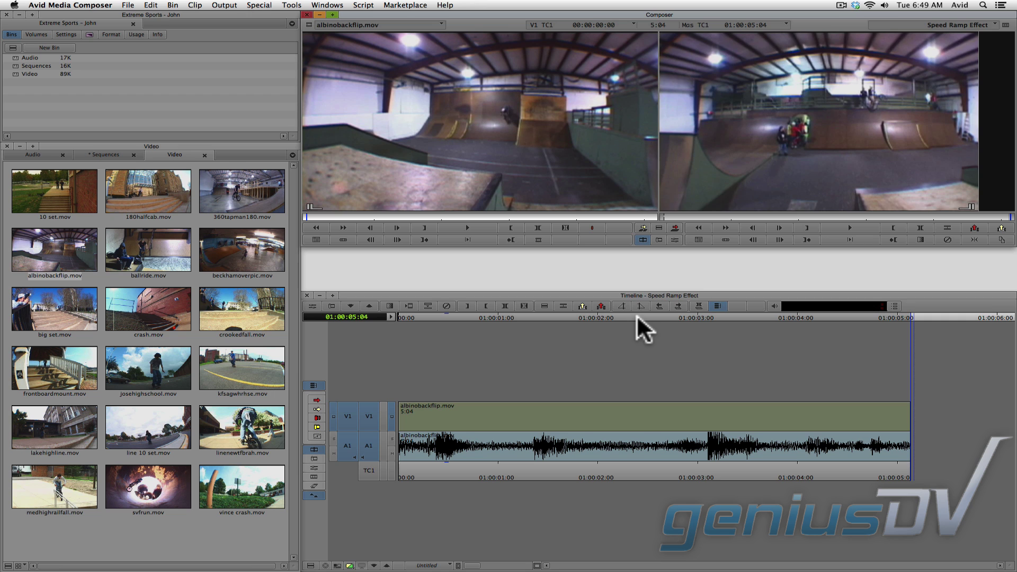
drag(637, 315, 542, 325)
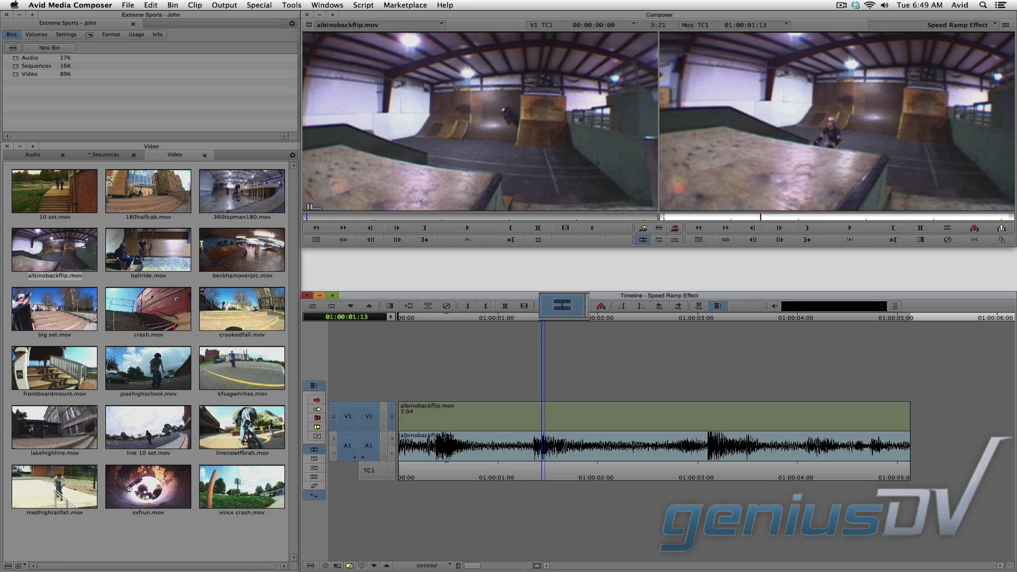
click(563, 306)
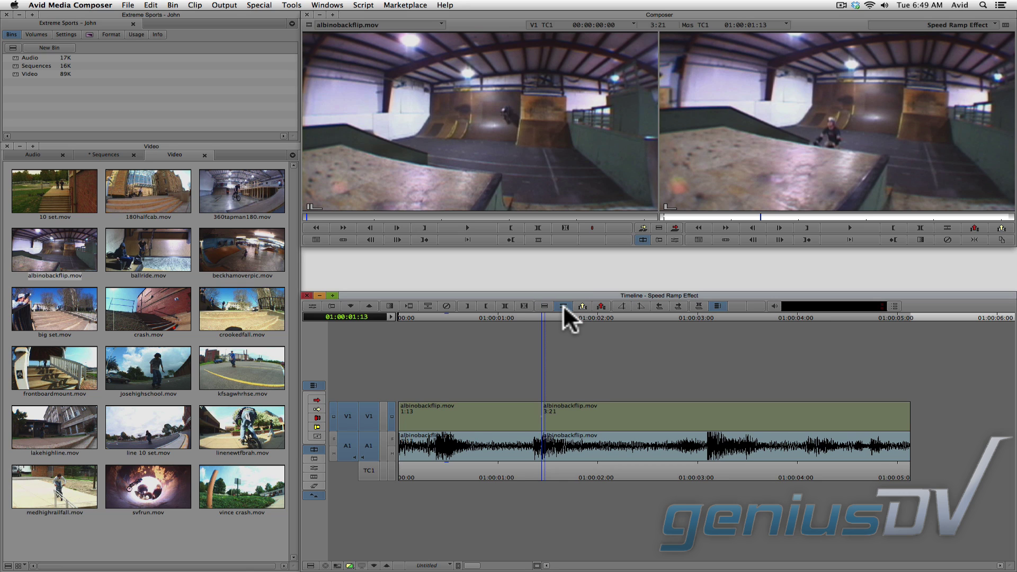
drag(563, 312, 707, 300)
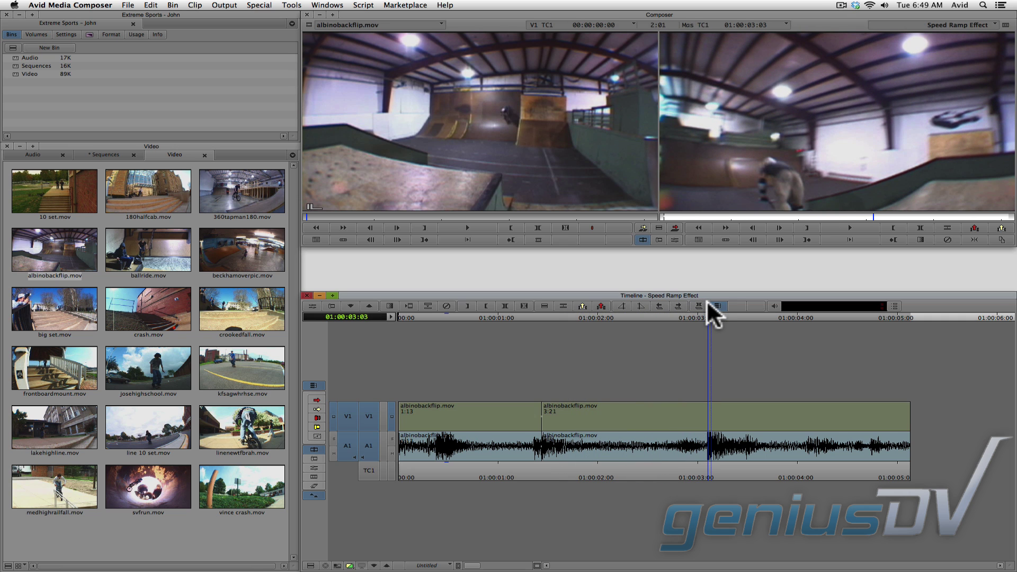
click(565, 306)
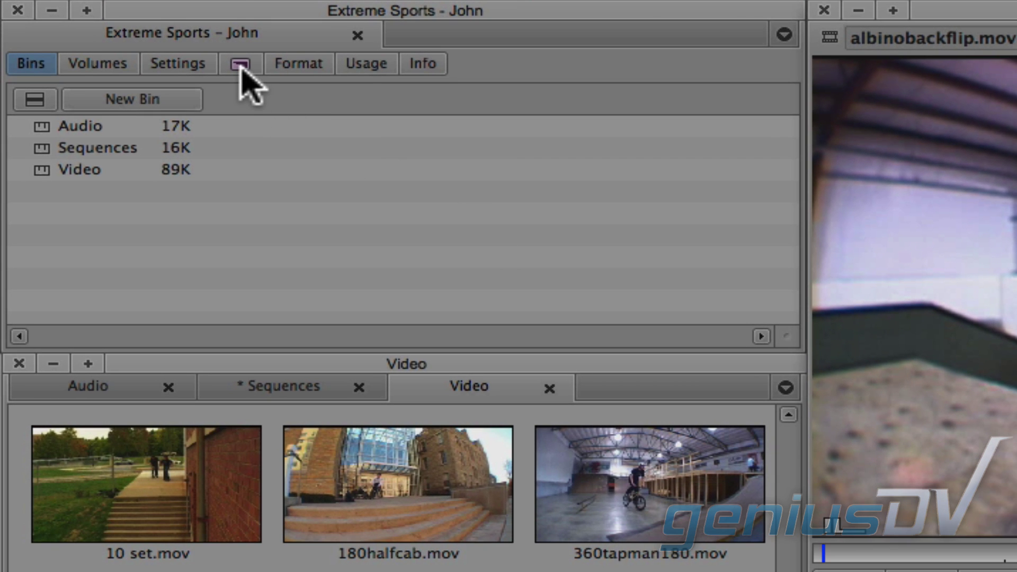
Step: Drag the Timewarp Trim To Fill effect onto the middle albinobackflip.mov segment
click(240, 66)
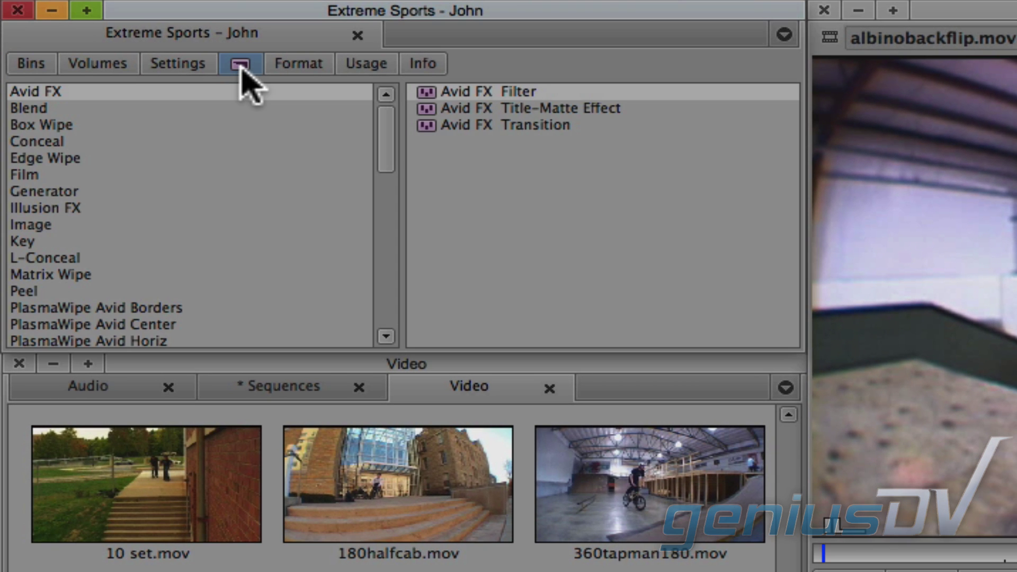
drag(386, 125, 386, 310)
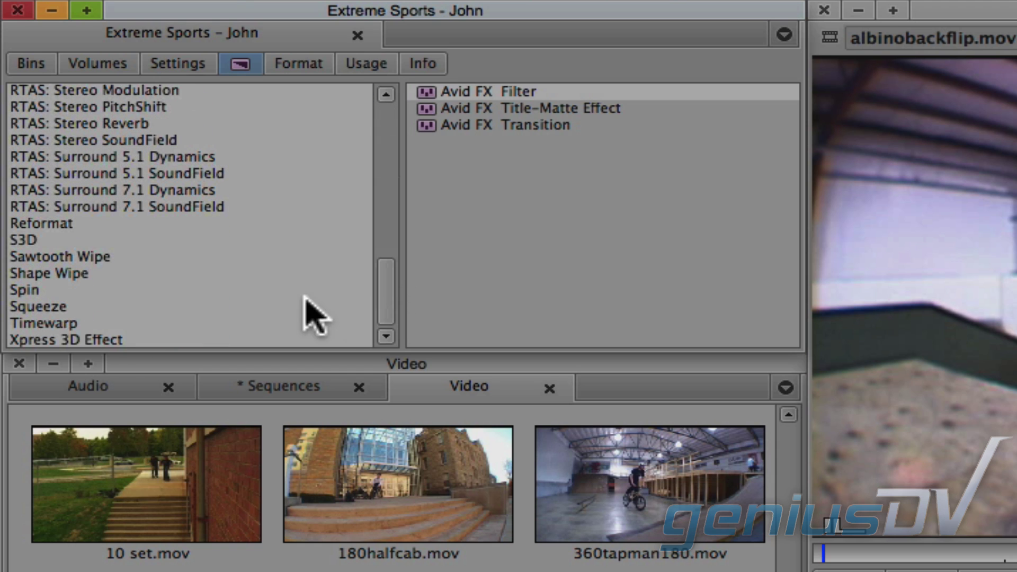
click(139, 322)
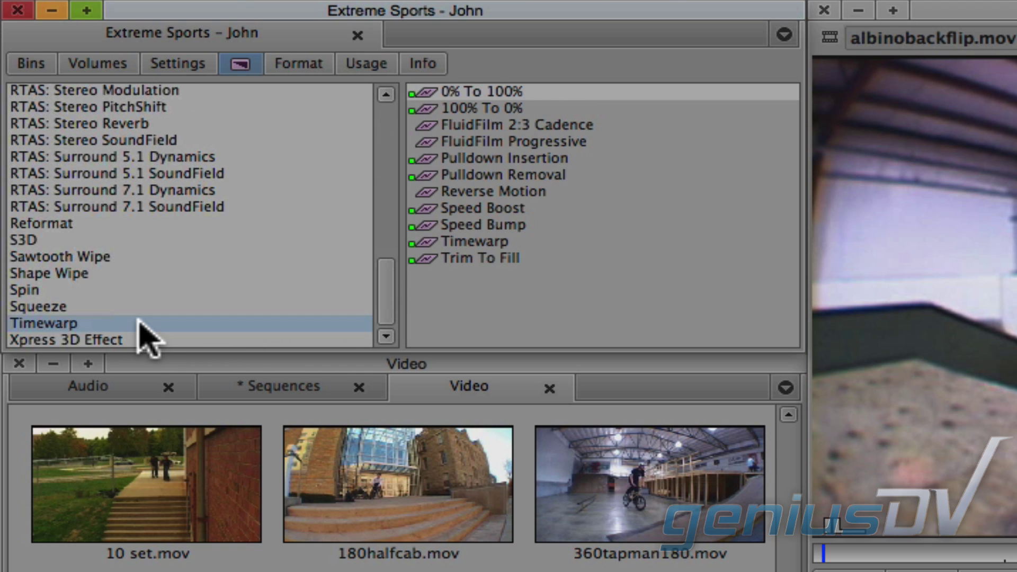
click(427, 261)
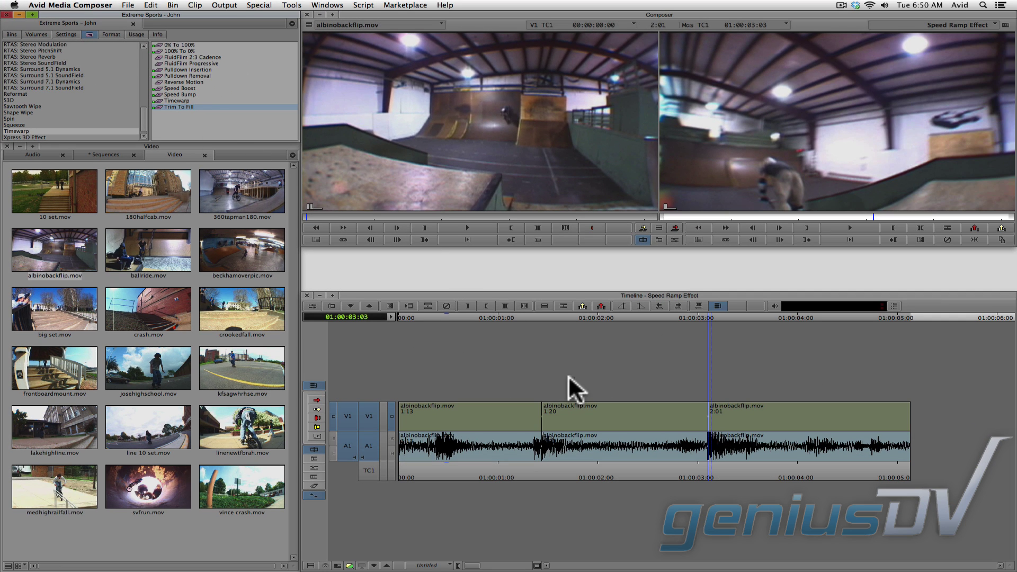
click(608, 405)
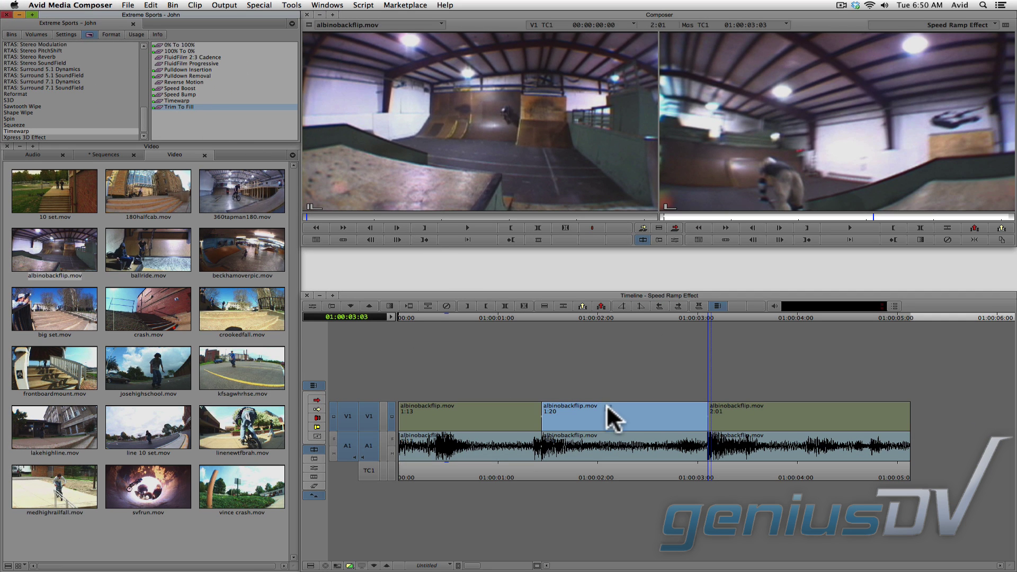
drag(615, 411, 615, 412)
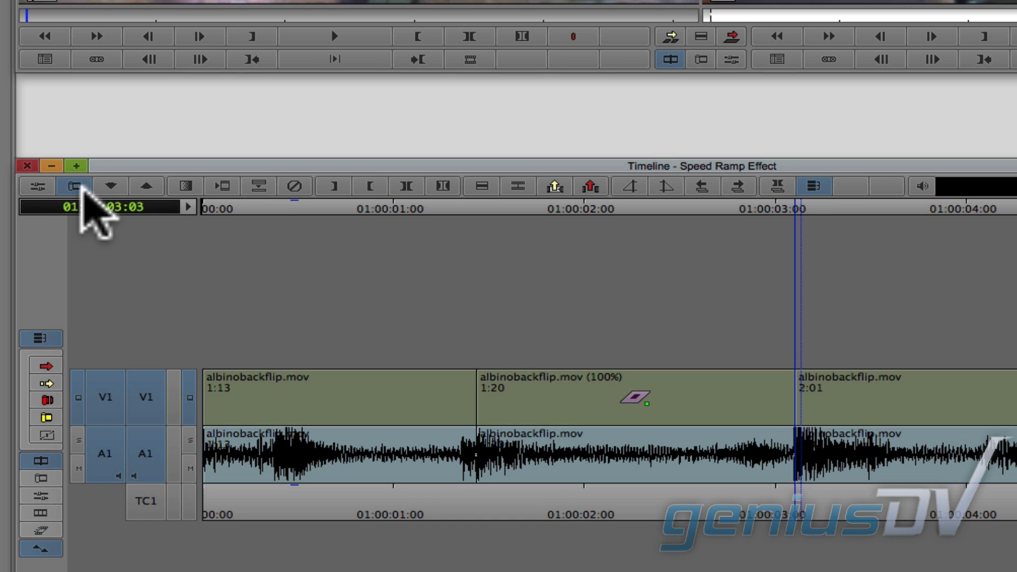
Step: Trim the middle segment's A-side 55 frames longer to 3:17, slowing it to 46%
click(83, 192)
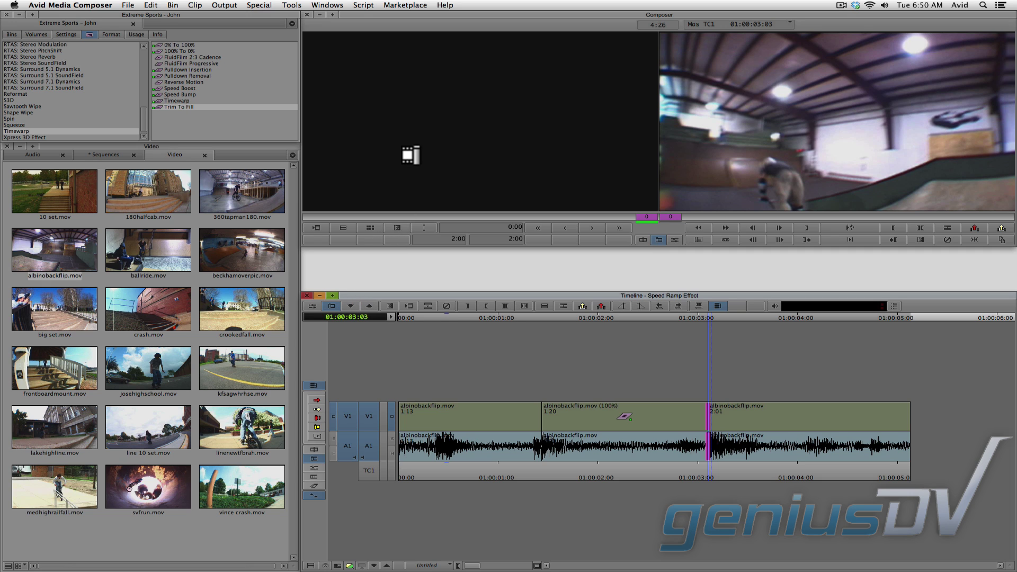
click(410, 155)
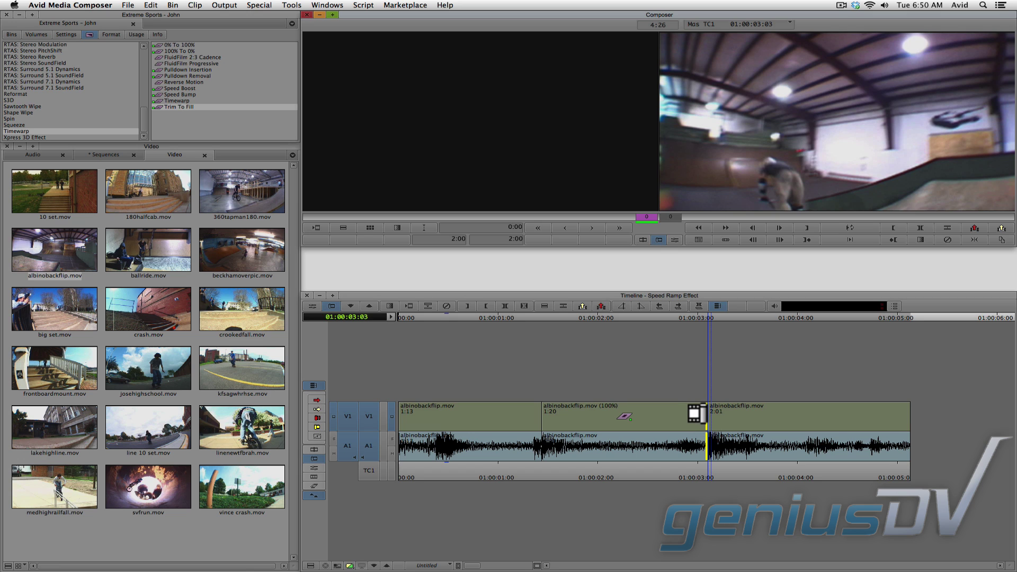
mouse_move(697, 413)
mouse_down()
mouse_move(783, 454)
mouse_move(924, 453)
mouse_up()
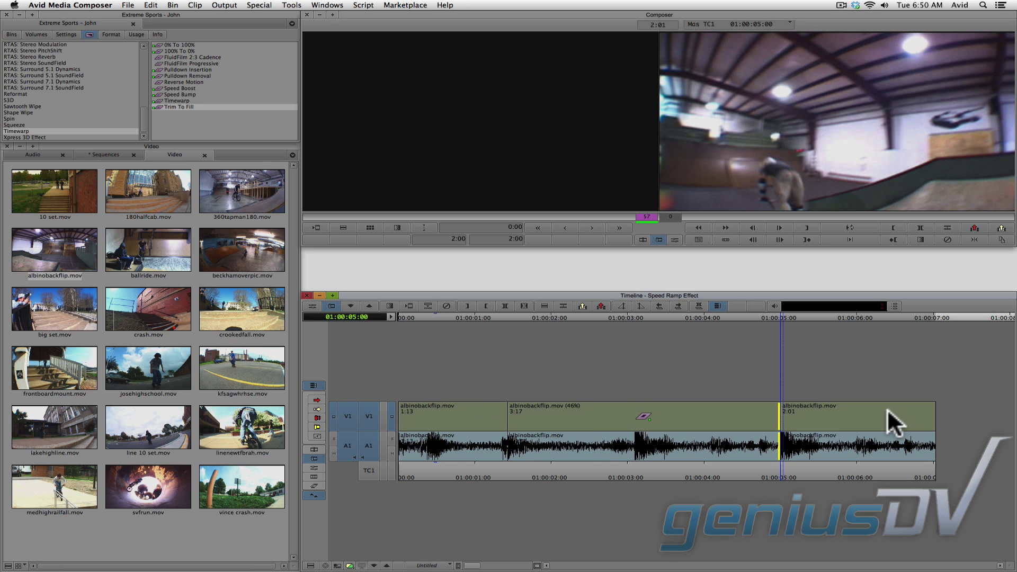
click(448, 470)
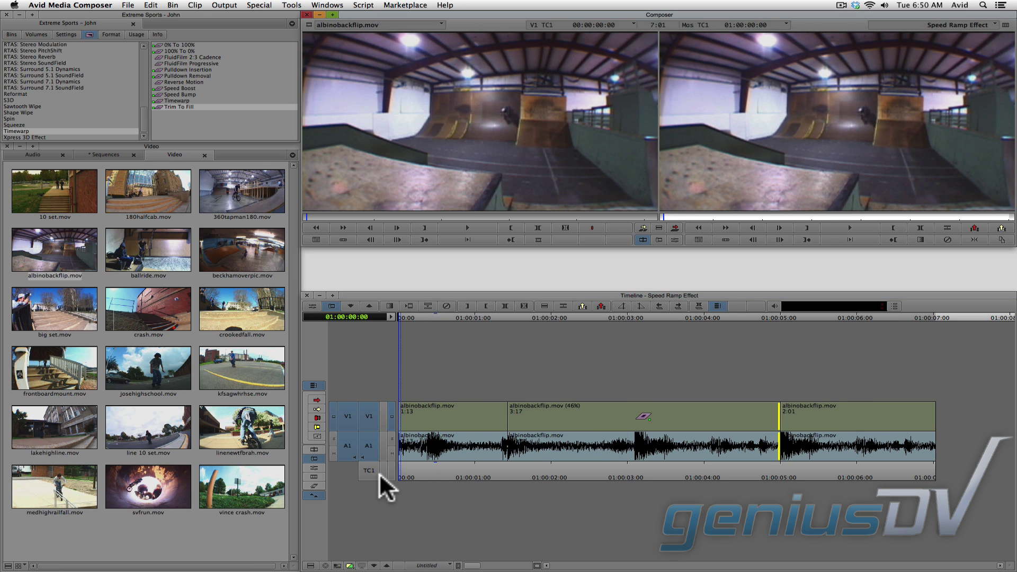
key(space)
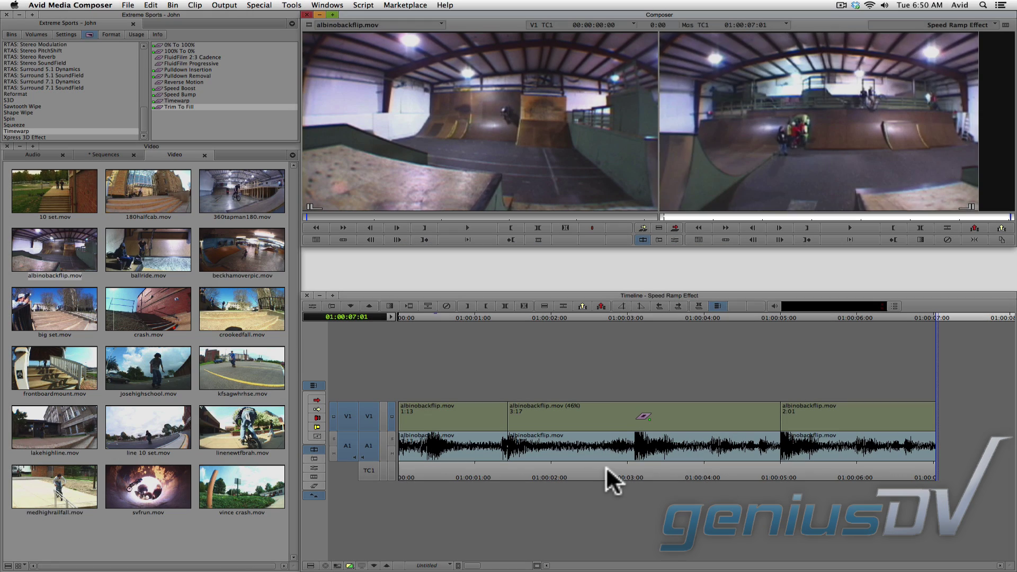
Step: With the playhead in the middle segment, choose the Time Shift AudioSuite plug-in for A1
click(607, 467)
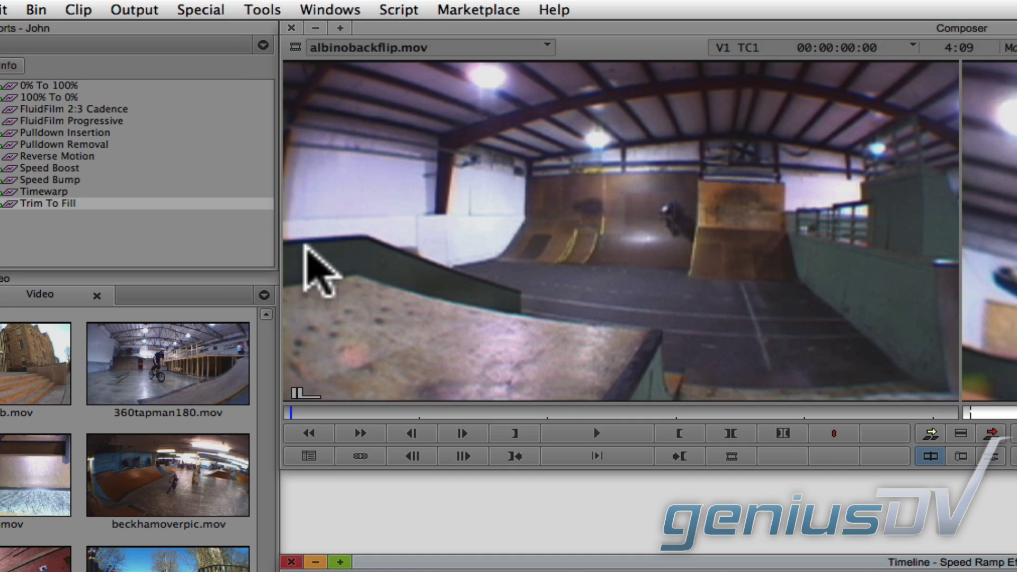
click(264, 11)
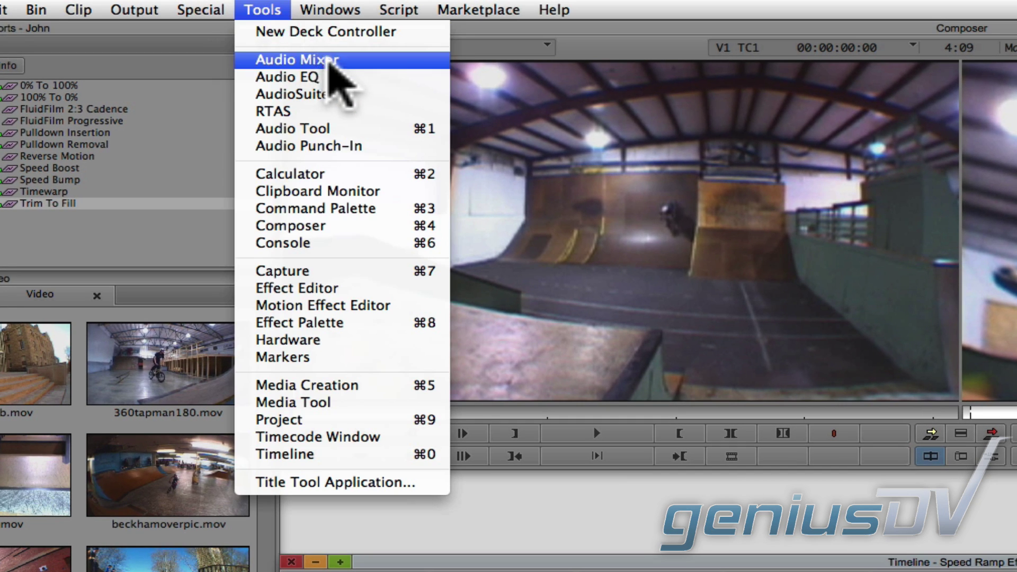
click(356, 92)
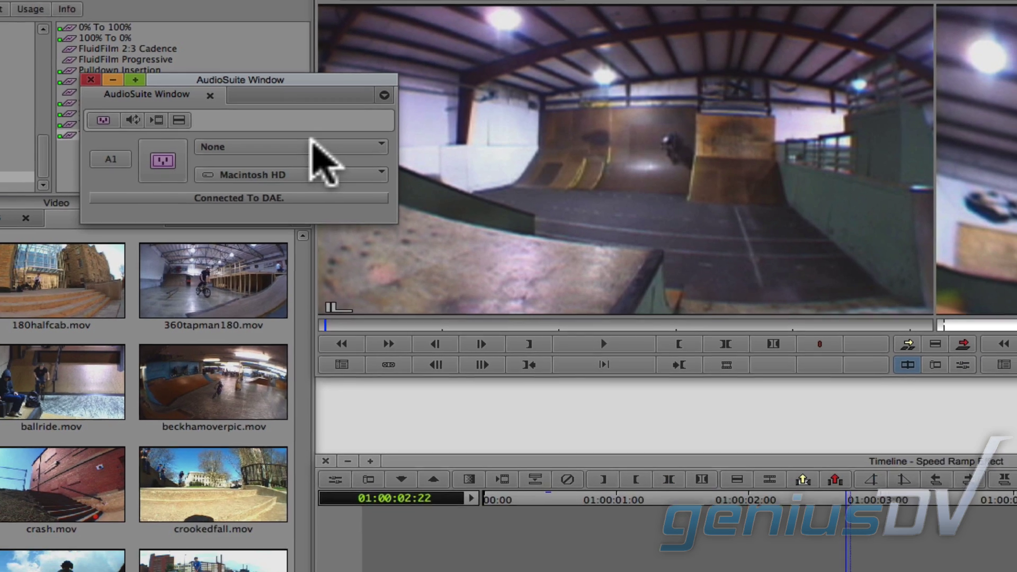
click(278, 216)
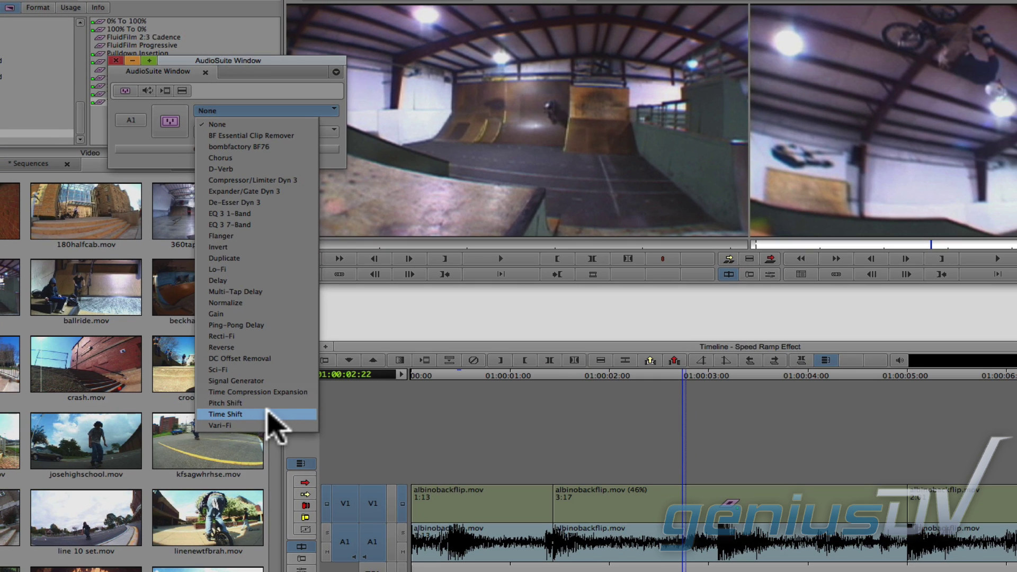
click(275, 423)
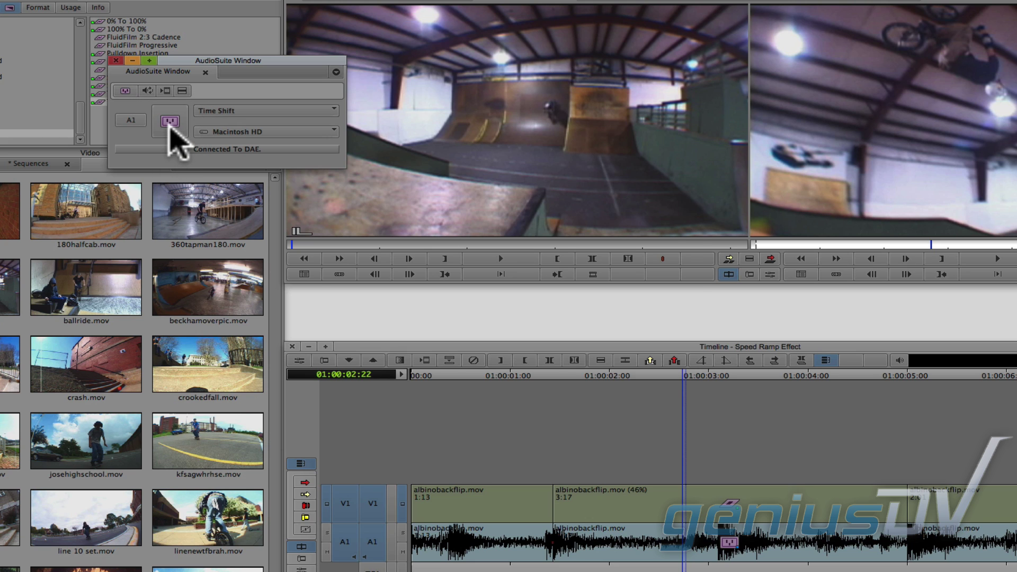
Step: Set Time Shift speed to 46 and render it onto the middle segment's audio
click(170, 121)
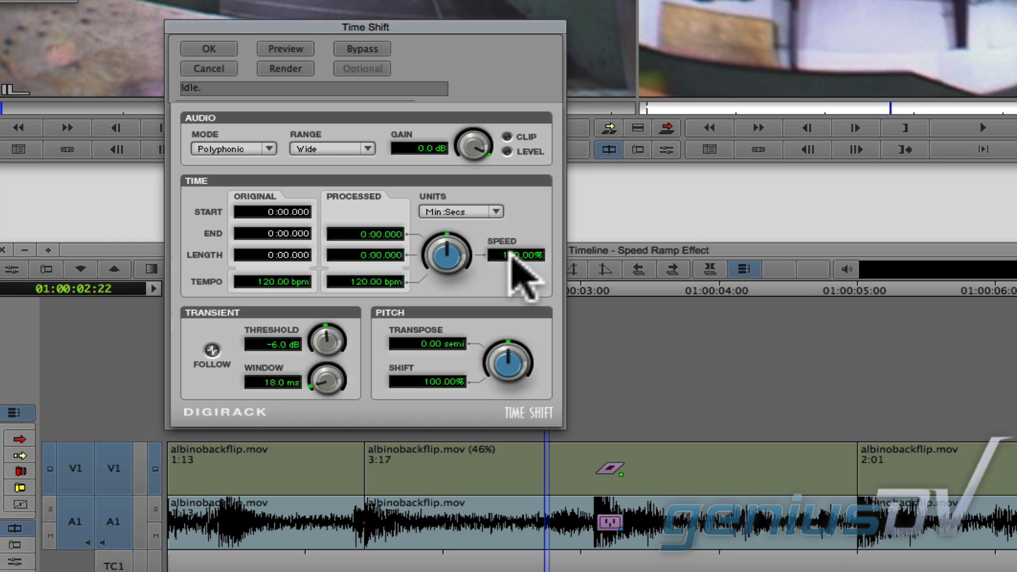
click(517, 256)
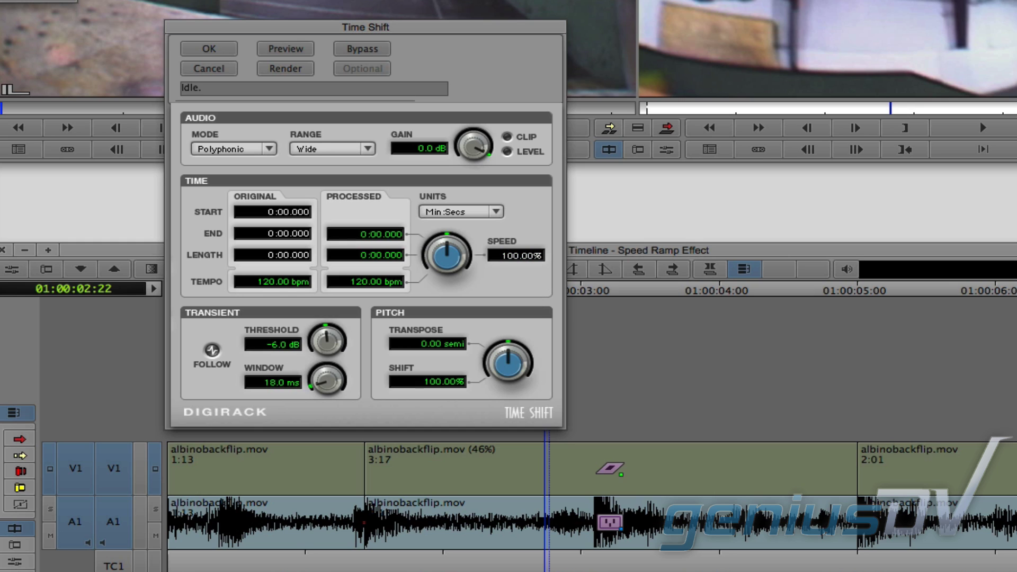
text(46)
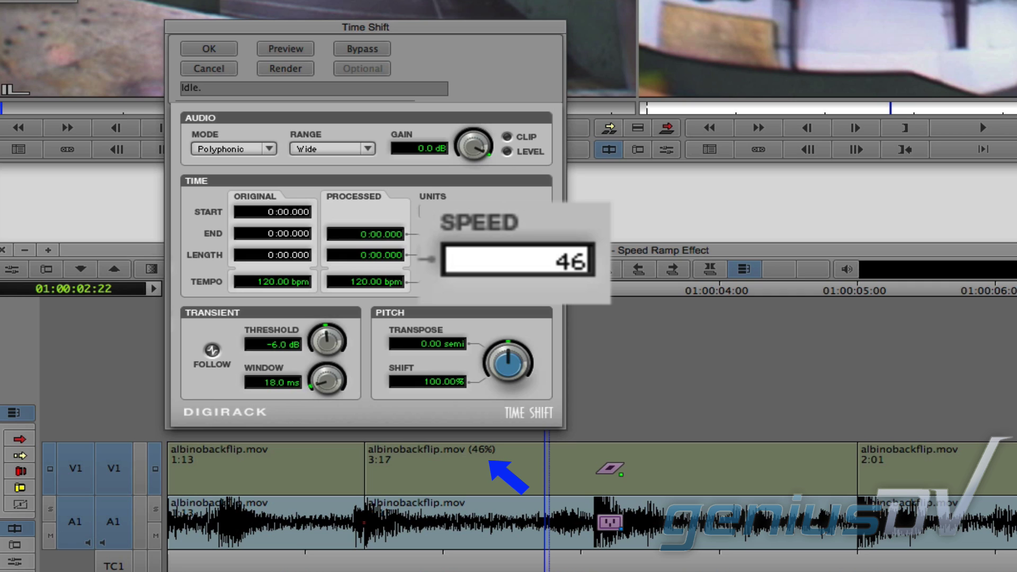
key(Return)
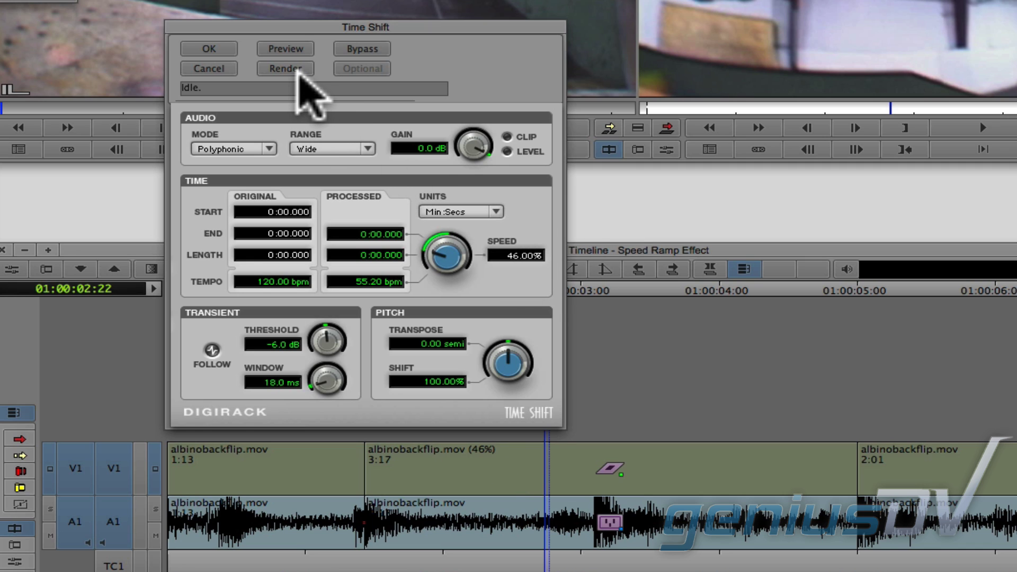
click(298, 70)
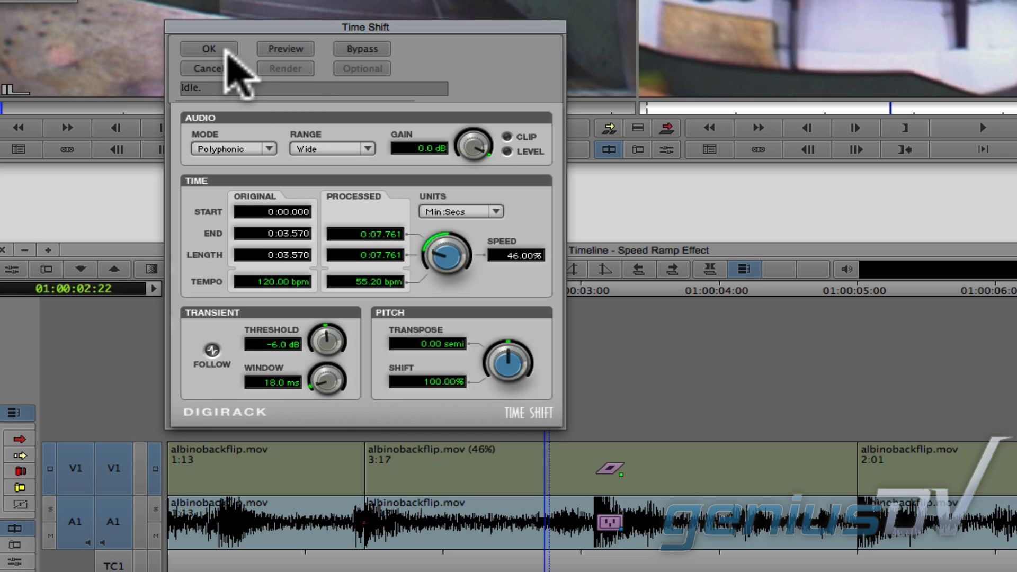
click(221, 49)
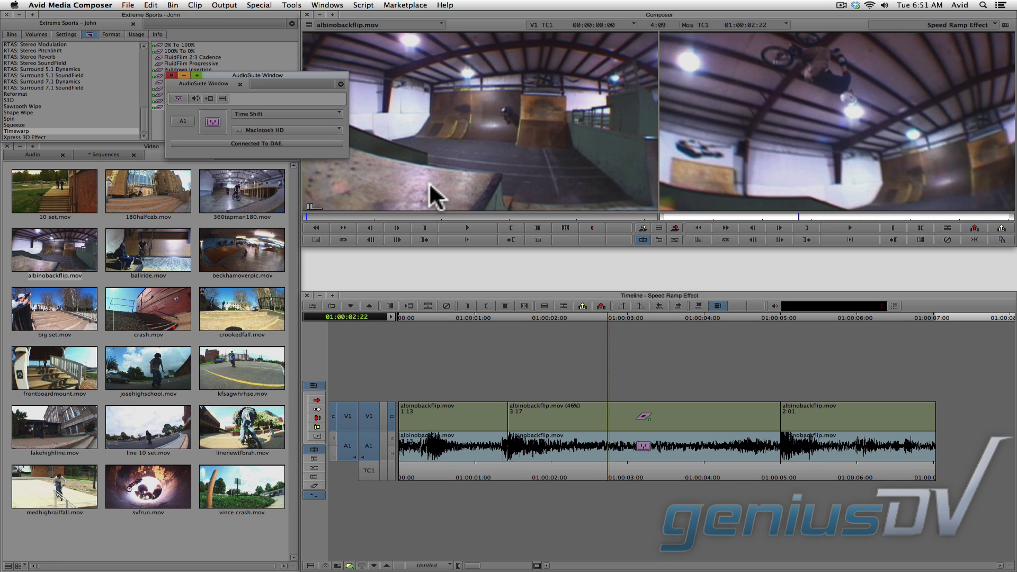
click(378, 293)
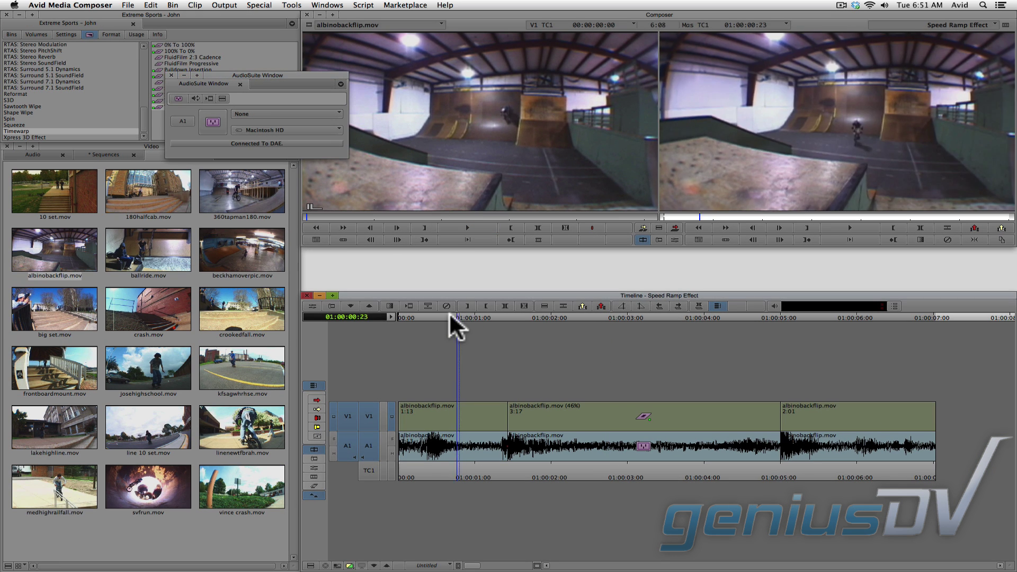